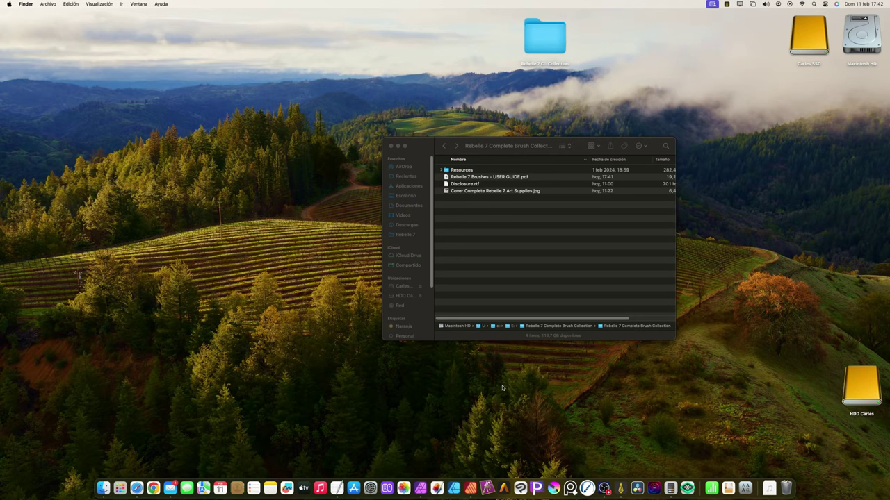
# Launch Rebelle 7 without new artwork, show its library folder in Finder, then put Rebelle away.
pyautogui.click(591, 472)
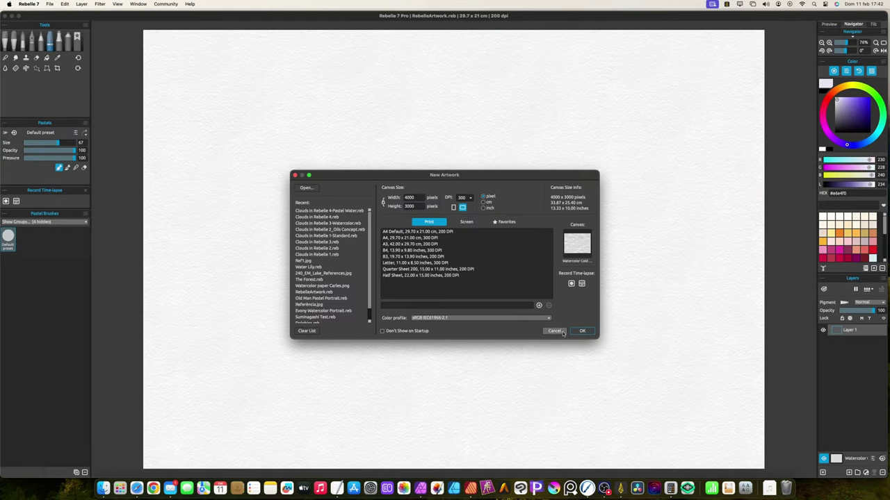
pyautogui.click(553, 331)
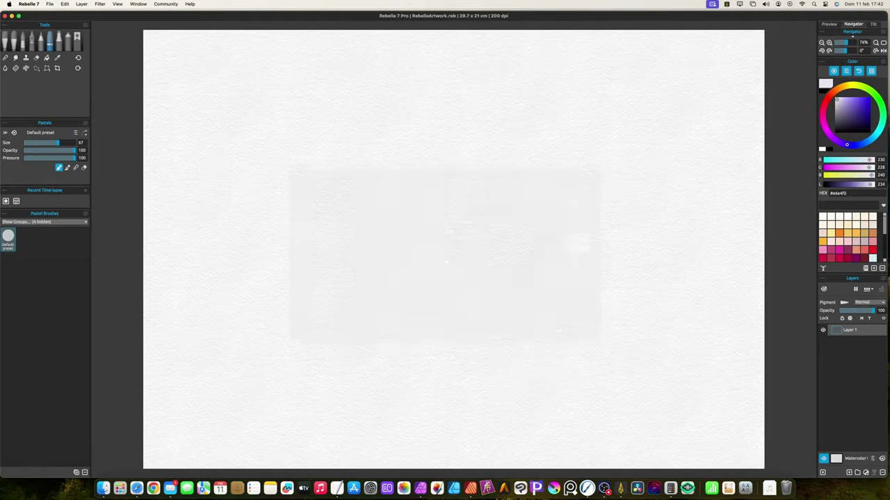
pyautogui.click(191, 4)
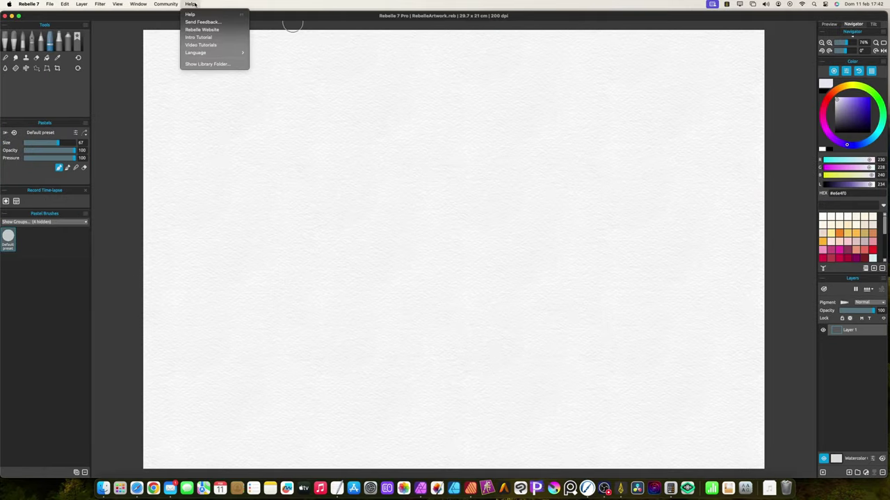
pyautogui.click(202, 64)
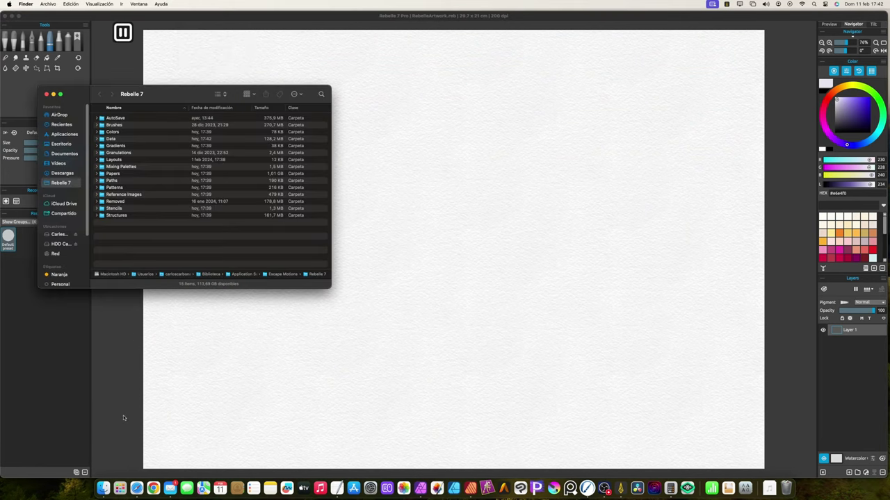
pyautogui.click(47, 16)
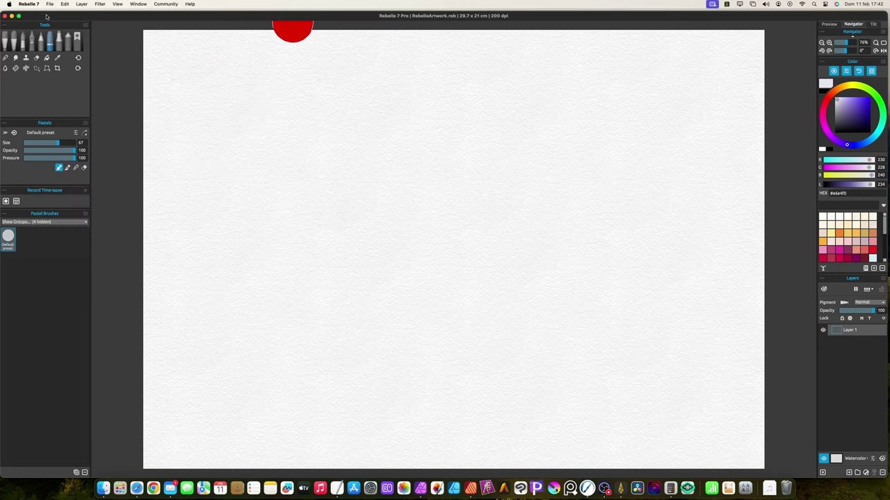
pyautogui.press('super+q')
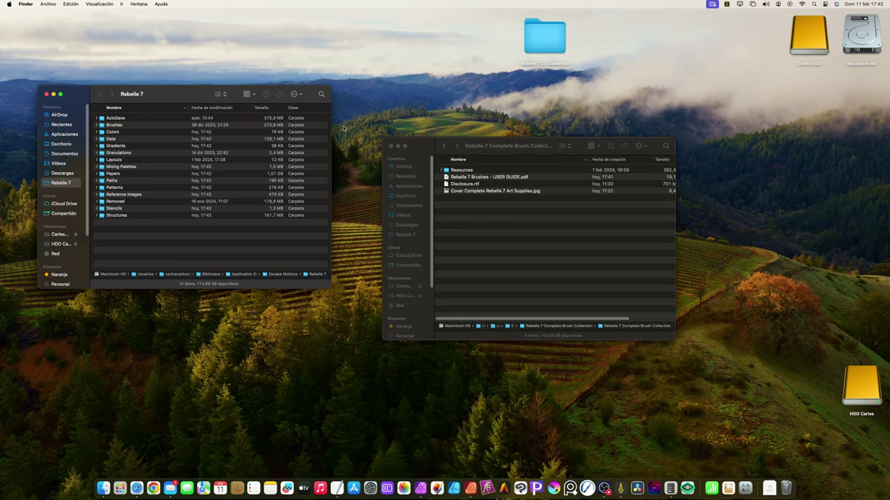
# Open the collection's Resources > Brushes folder and Rebelle 7's library Brushes folder side by side.
pyautogui.click(461, 170)
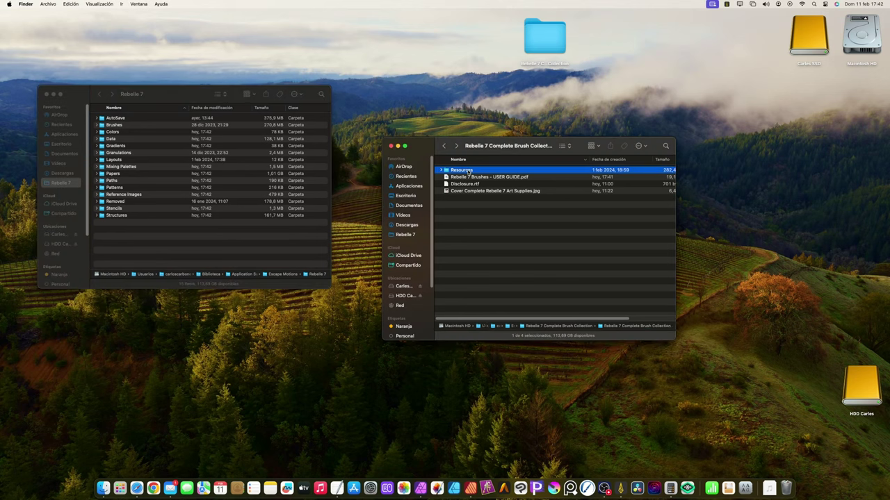
pyautogui.doubleClick(461, 170)
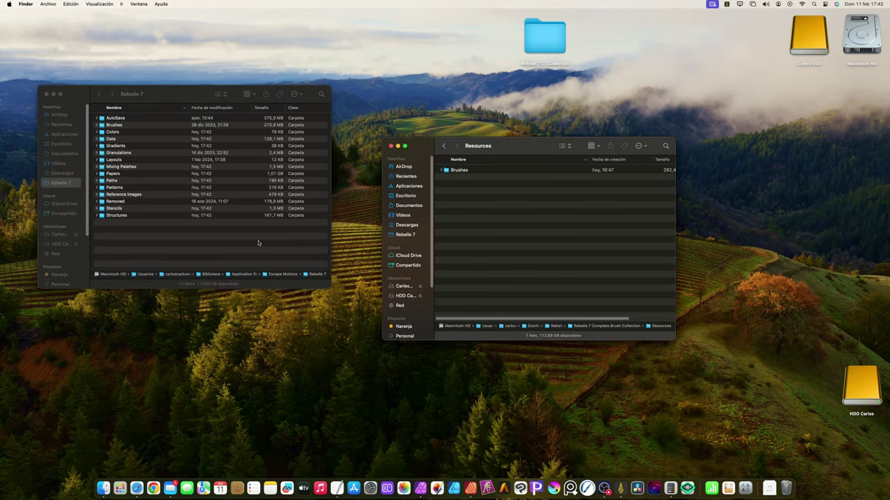
pyautogui.click(258, 242)
pyautogui.click(125, 127)
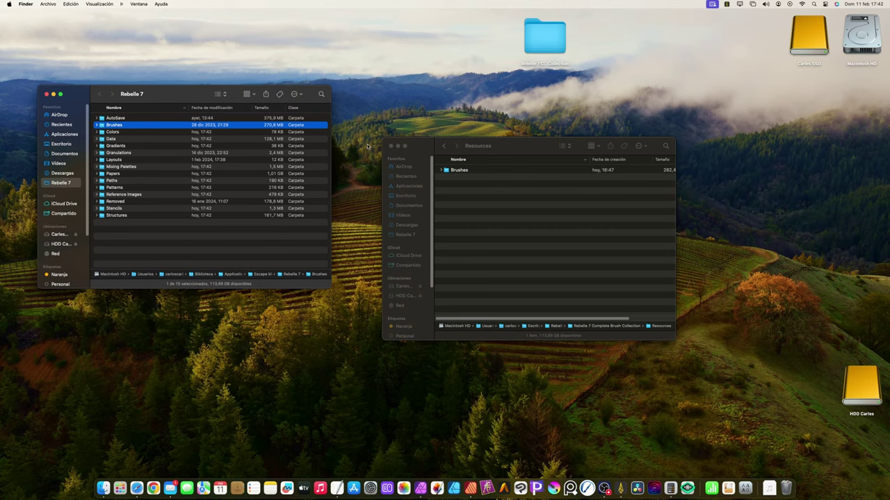
pyautogui.click(458, 171)
pyautogui.click(459, 173)
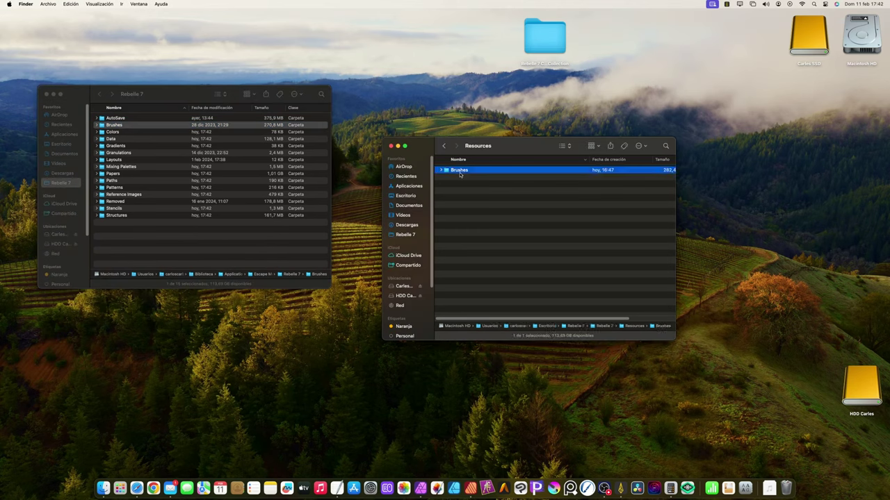
pyautogui.doubleClick(139, 125)
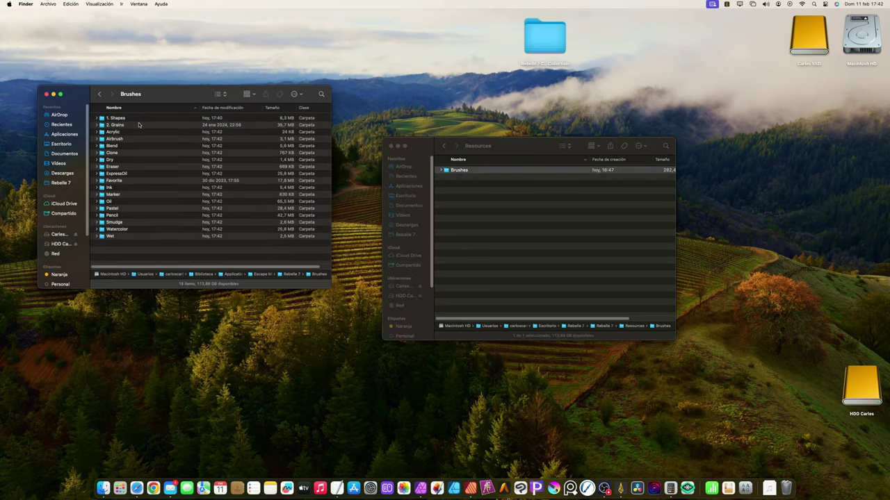
pyautogui.doubleClick(455, 173)
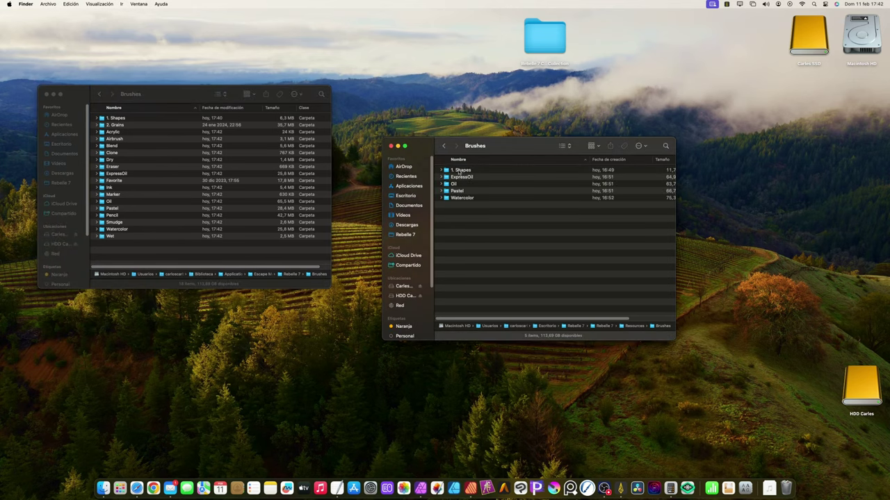
# Copy Brush Tips Carles from the collection's 1. Shapes folder into the library's 1. Shapes folder.
pyautogui.click(459, 172)
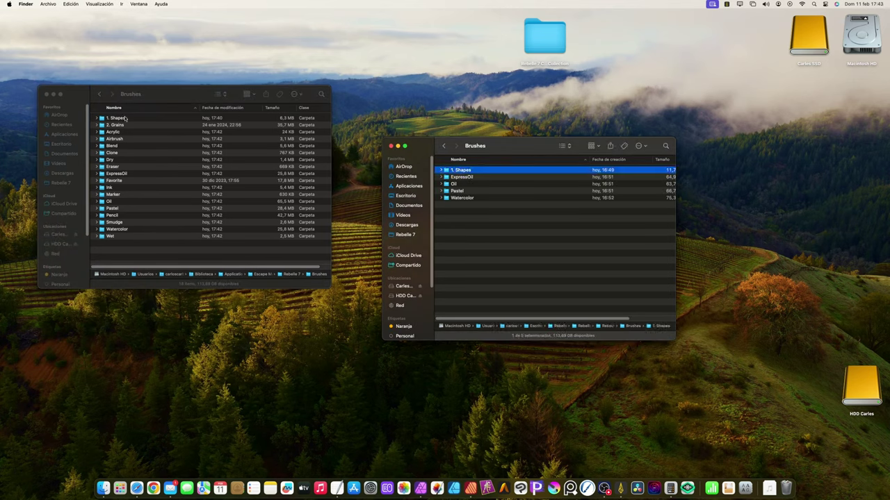
pyautogui.doubleClick(125, 118)
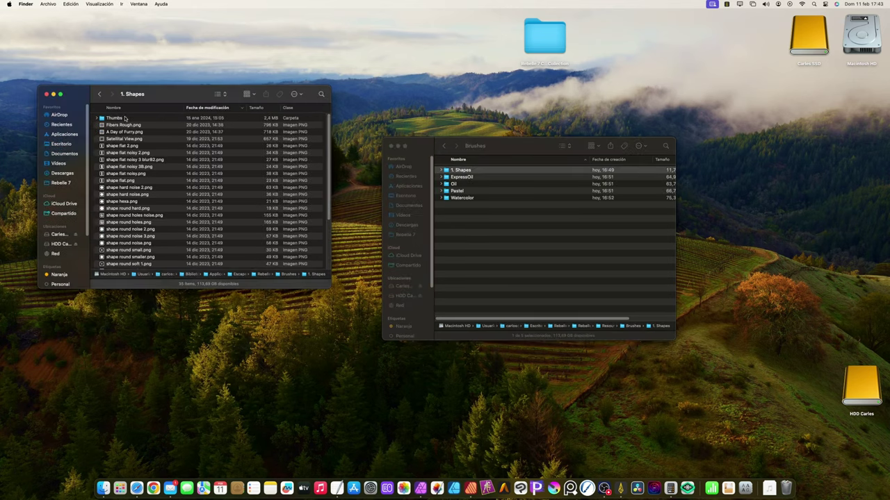
pyautogui.doubleClick(462, 170)
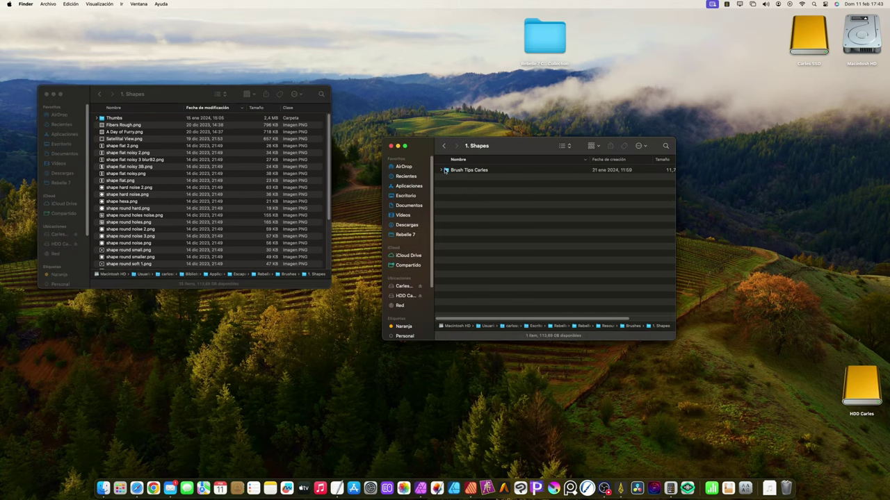
pyautogui.moveTo(445, 170)
pyautogui.mouseDown()
pyautogui.moveTo(389, 178)
pyautogui.moveTo(240, 166)
pyautogui.mouseUp()
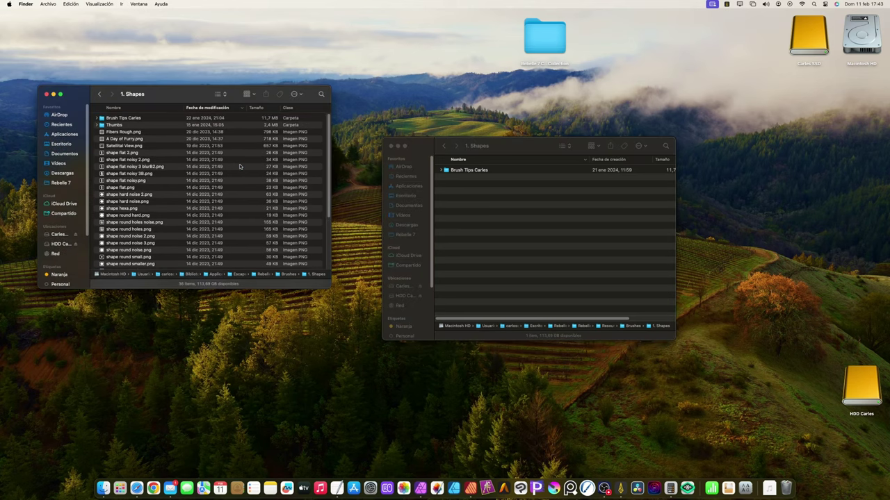
pyautogui.click(240, 167)
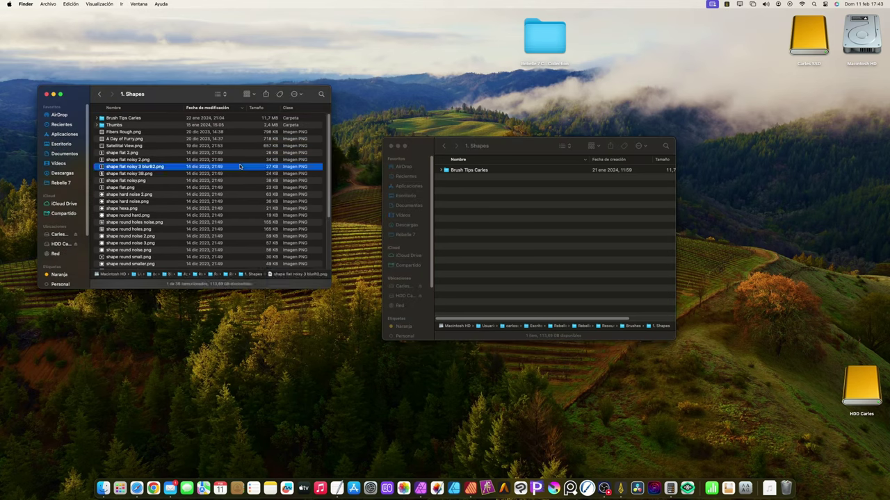
# Open the ExpressOil folder in both the collection and Rebelle library windows.
pyautogui.click(98, 94)
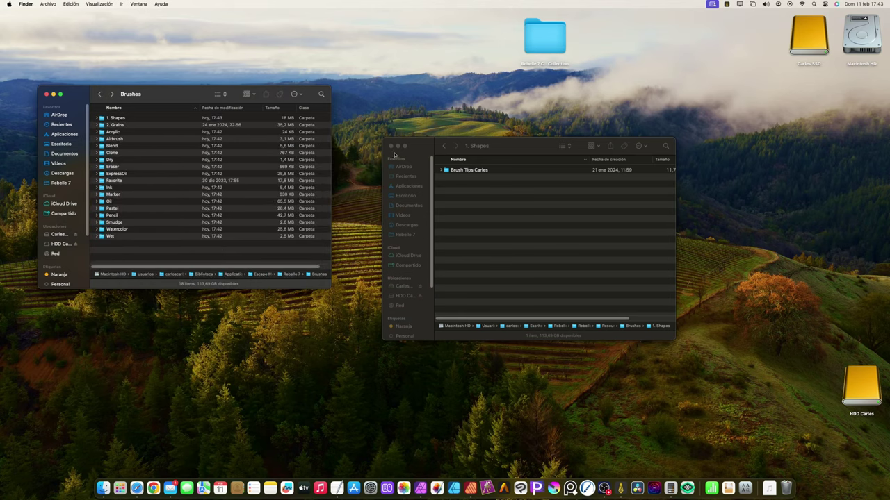
pyautogui.click(444, 146)
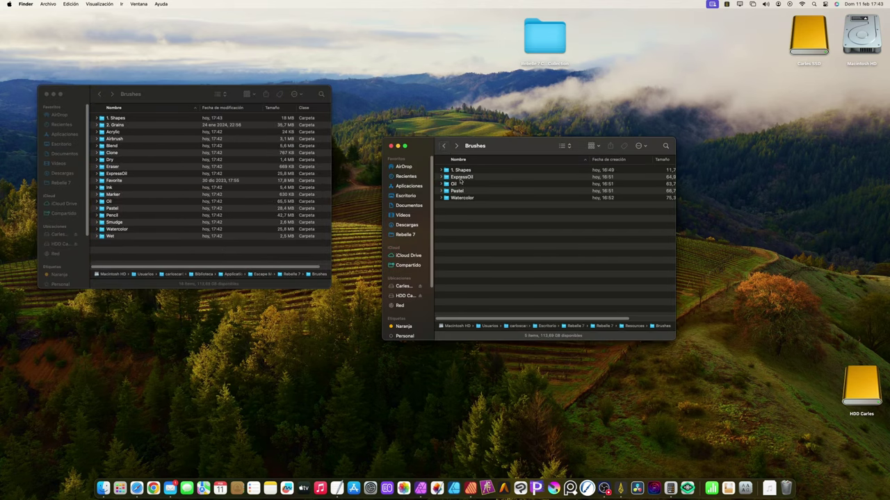
pyautogui.doubleClick(462, 178)
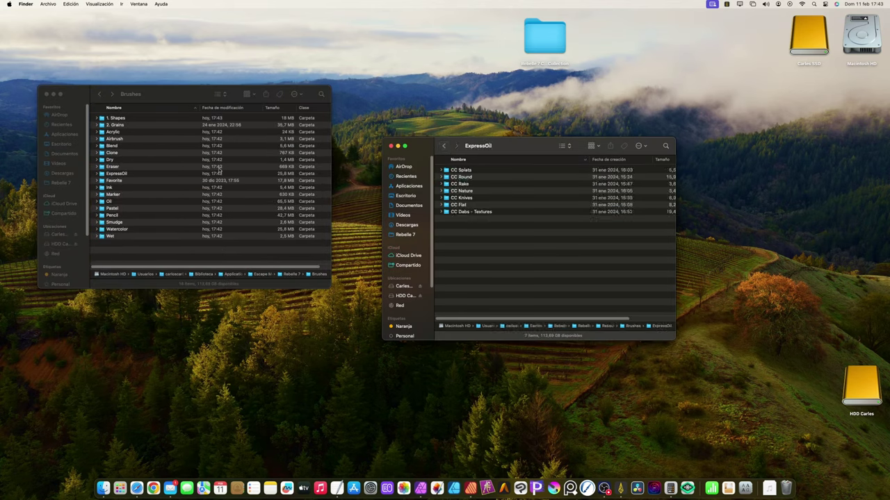
pyautogui.doubleClick(125, 176)
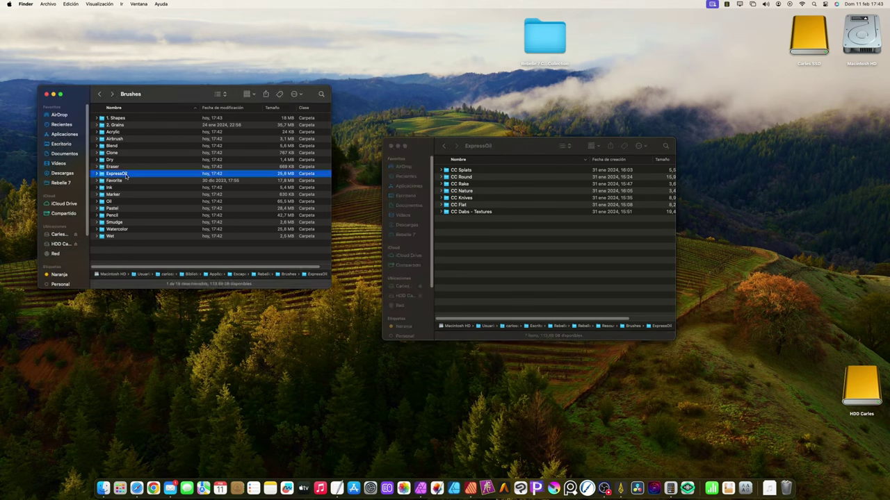
# Copy all seven CC ExpressOil folders into Rebelle's ExpressOil folder, then return both windows to Brushes.
pyautogui.click(477, 227)
pyautogui.press('super+a')
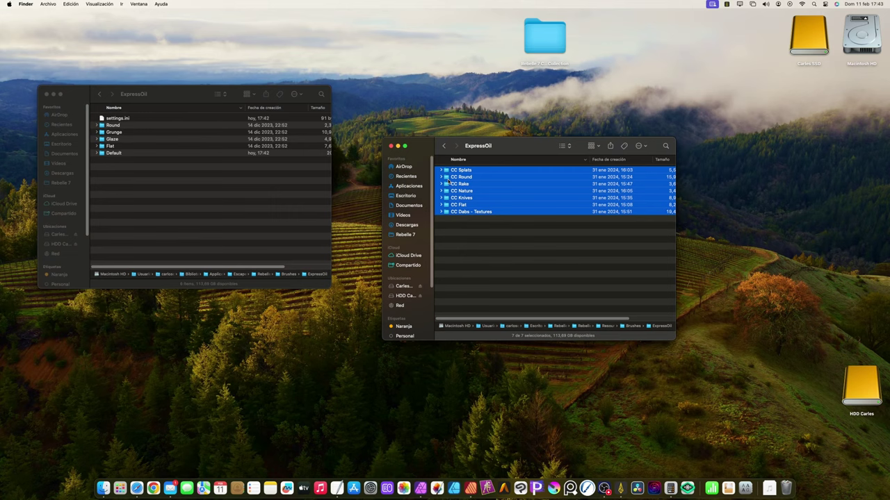
pyautogui.moveTo(447, 180); pyautogui.dragTo(252, 185)
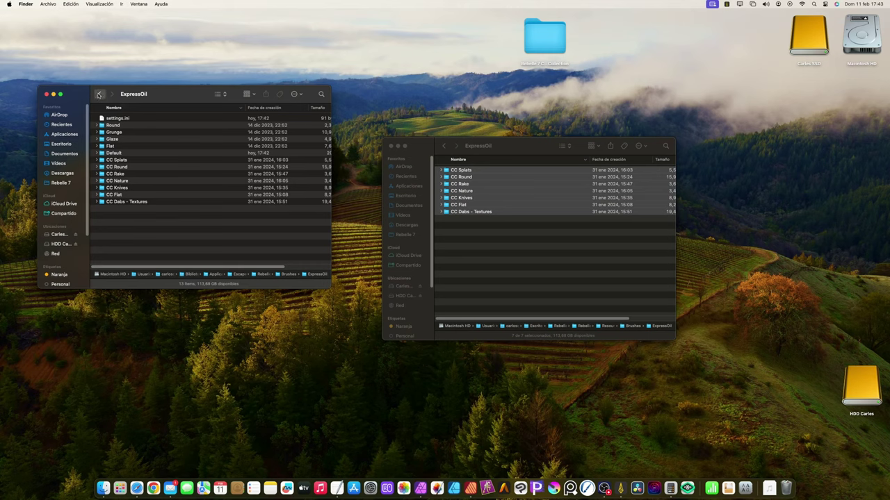
pyautogui.click(99, 94)
pyautogui.click(444, 146)
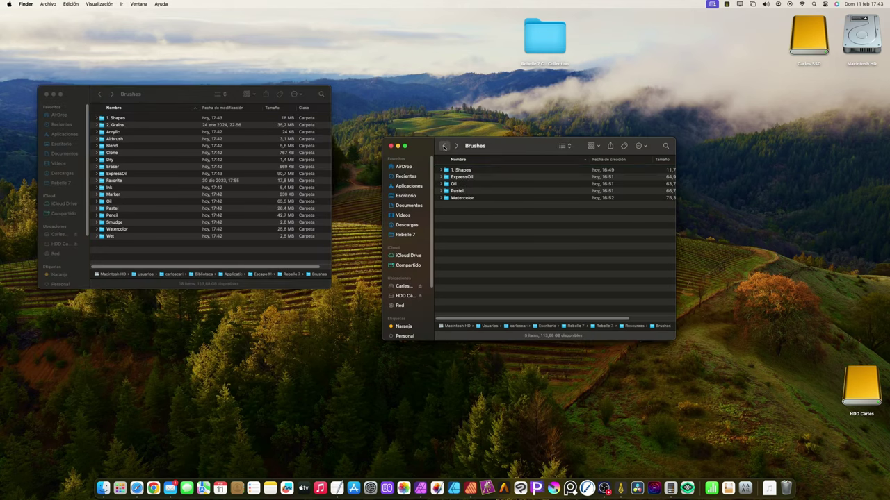
# Copy all seven CC Oil folders into Rebelle's Oil brushes folder and return to Brushes.
pyautogui.doubleClick(453, 183)
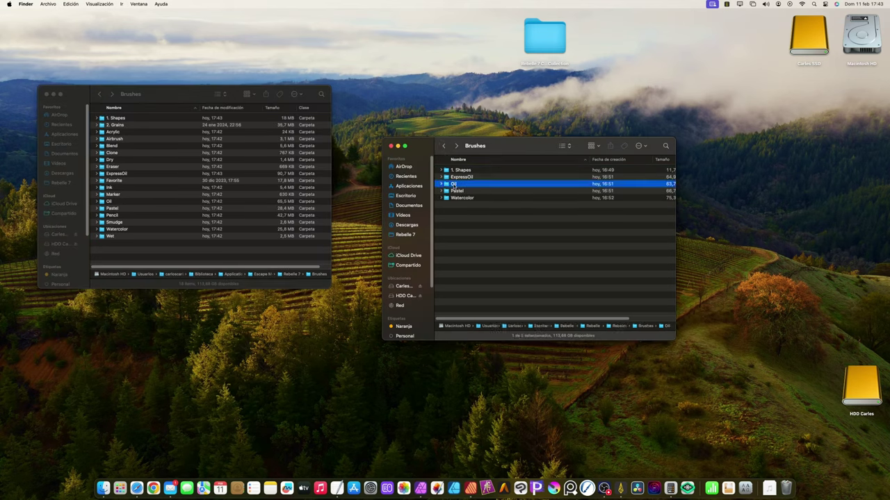
pyautogui.doubleClick(124, 201)
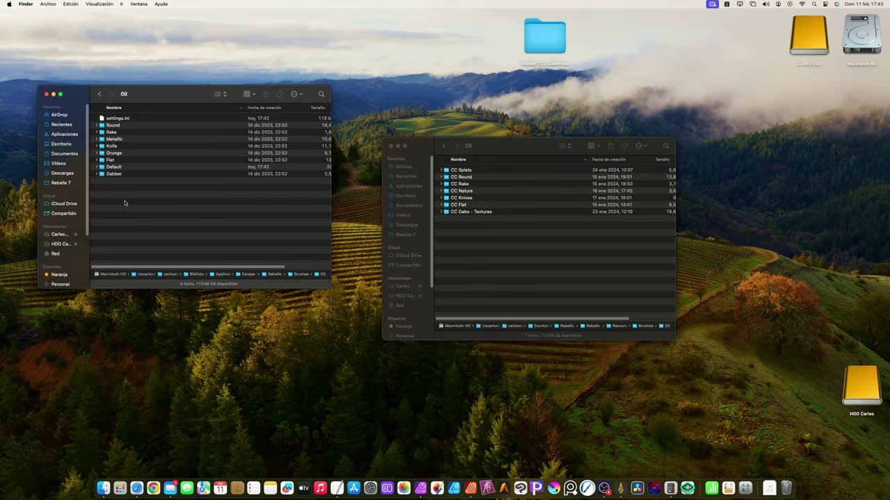
pyautogui.click(459, 212)
pyautogui.press('super+a')
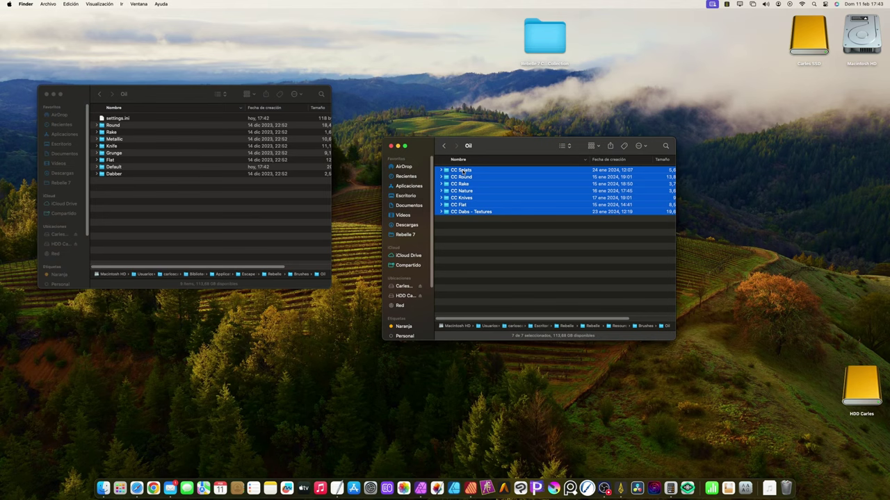
pyautogui.moveTo(465, 174); pyautogui.dragTo(227, 197)
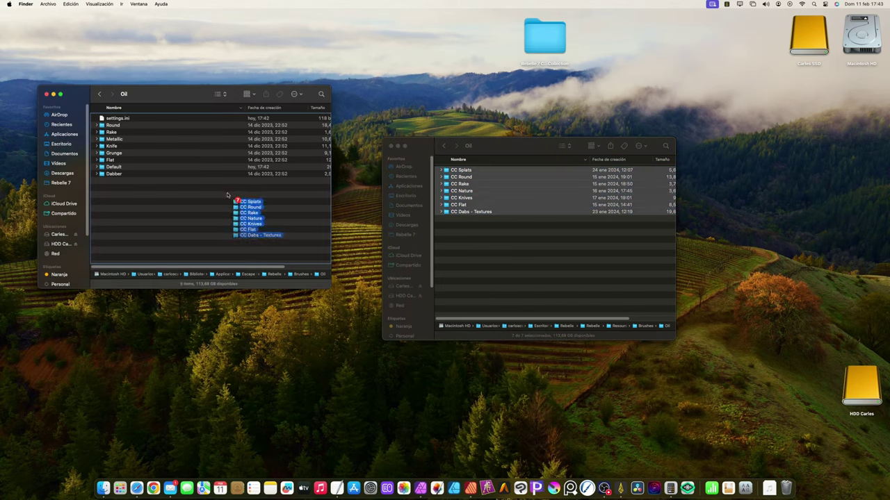
pyautogui.click(100, 95)
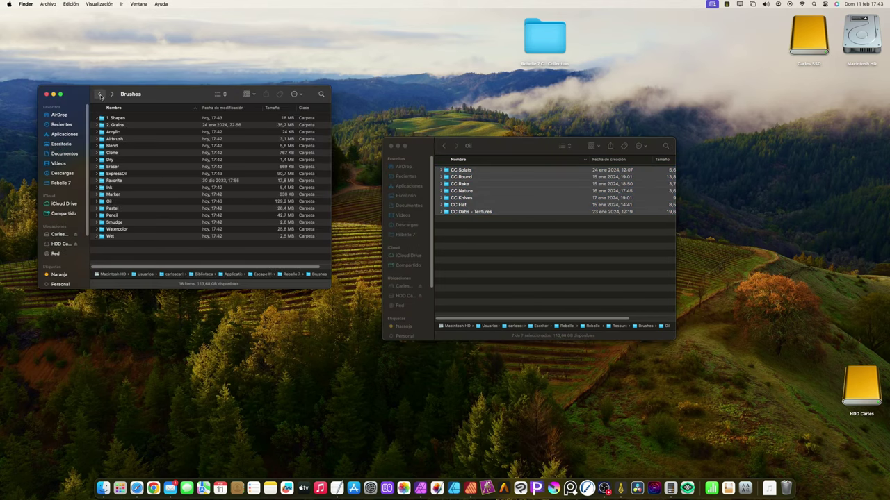
pyautogui.click(445, 146)
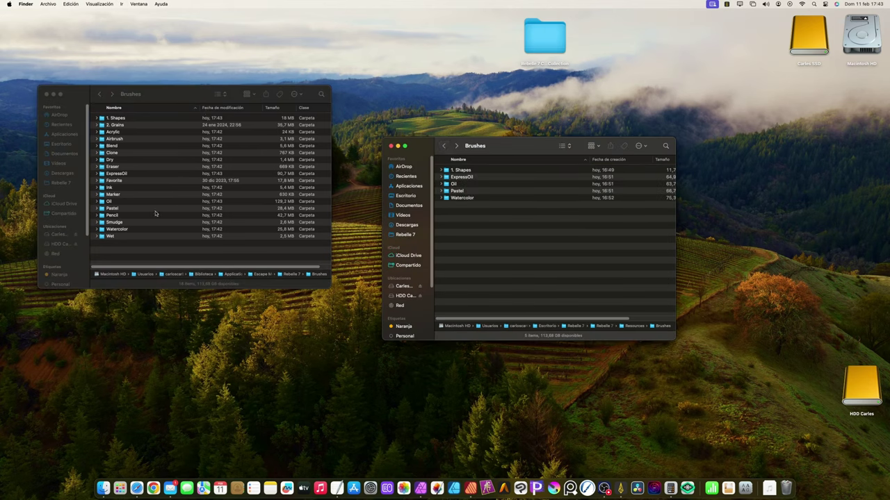
# Copy the eight CC Pastel folders into Rebelle's Pastel brushes folder.
pyautogui.click(177, 207)
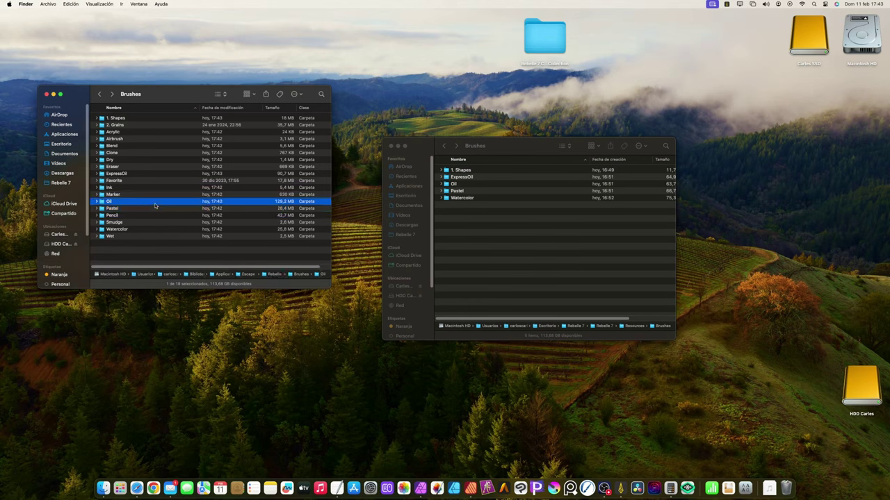
pyautogui.doubleClick(155, 207)
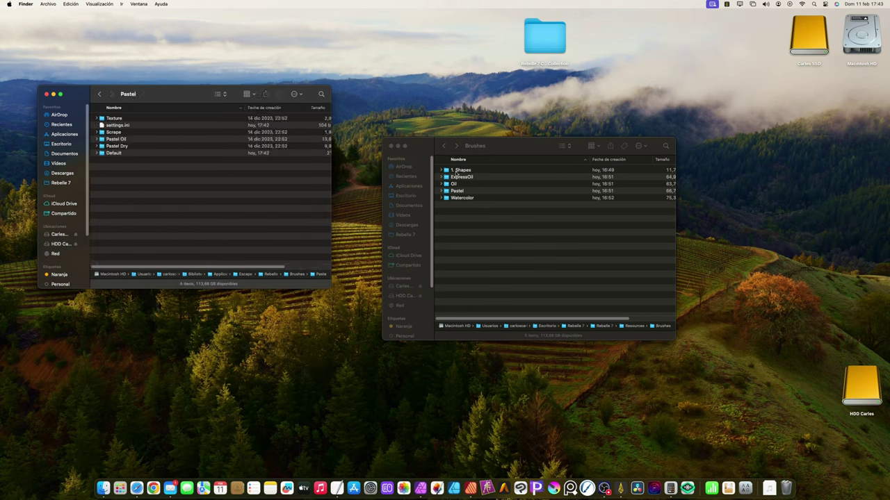
pyautogui.click(456, 191)
pyautogui.doubleClick(456, 191)
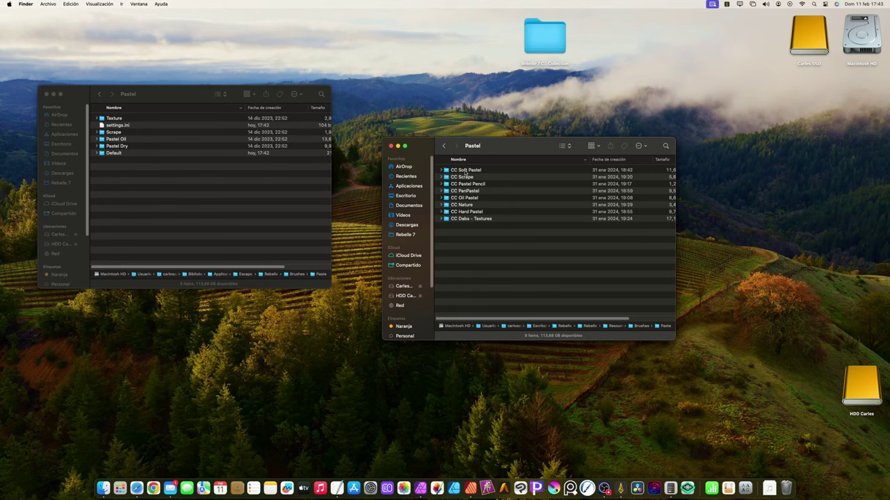
pyautogui.click(477, 219)
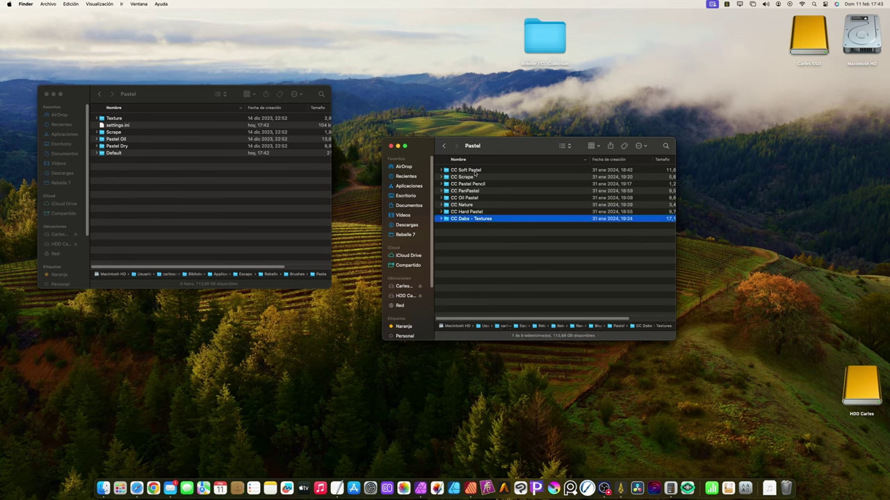
pyautogui.keyDown('shift'); pyautogui.click(477, 170); pyautogui.keyUp('shift')
pyautogui.moveTo(476, 171); pyautogui.dragTo(305, 187)
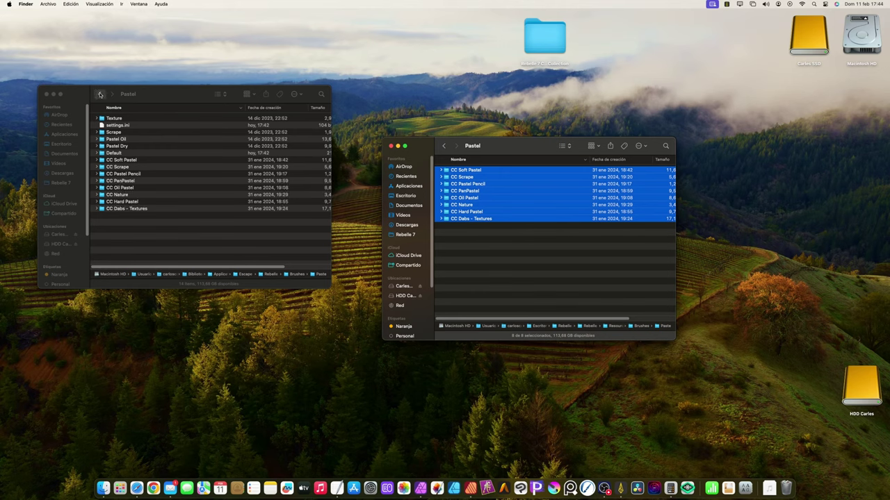
pyautogui.click(98, 94)
# Copy the six CC Watercolor folders, Splats through Dabs - Textures, into Rebelle's Watercolor folder.
pyautogui.click(445, 146)
pyautogui.click(446, 146)
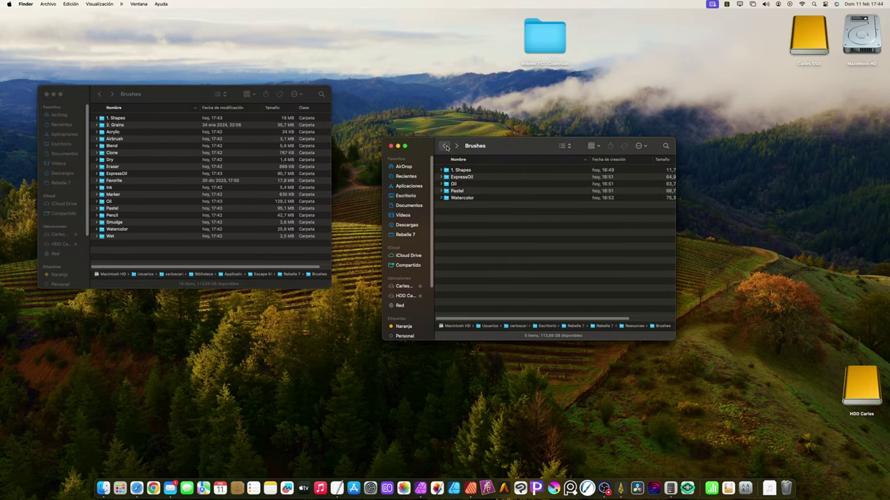
pyautogui.doubleClick(463, 198)
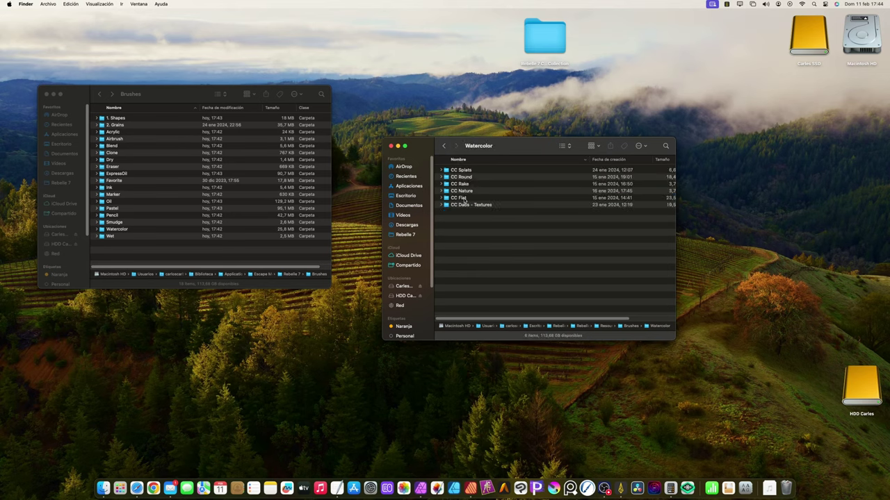
pyautogui.doubleClick(132, 230)
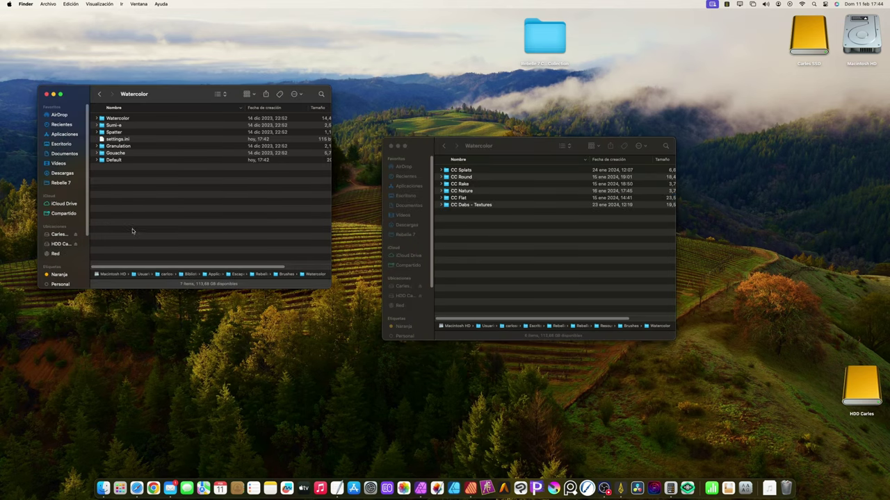
pyautogui.click(464, 206)
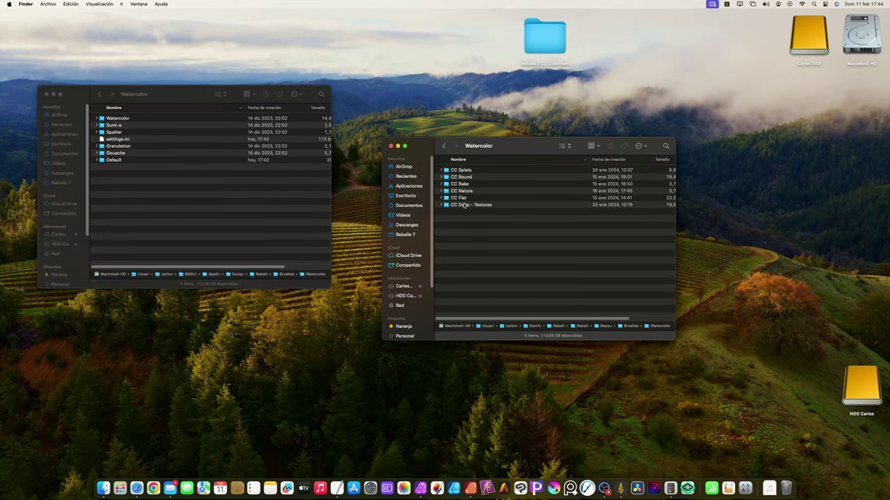
pyautogui.click(463, 206)
pyautogui.keyDown('shift'); pyautogui.click(468, 171); pyautogui.keyUp('shift')
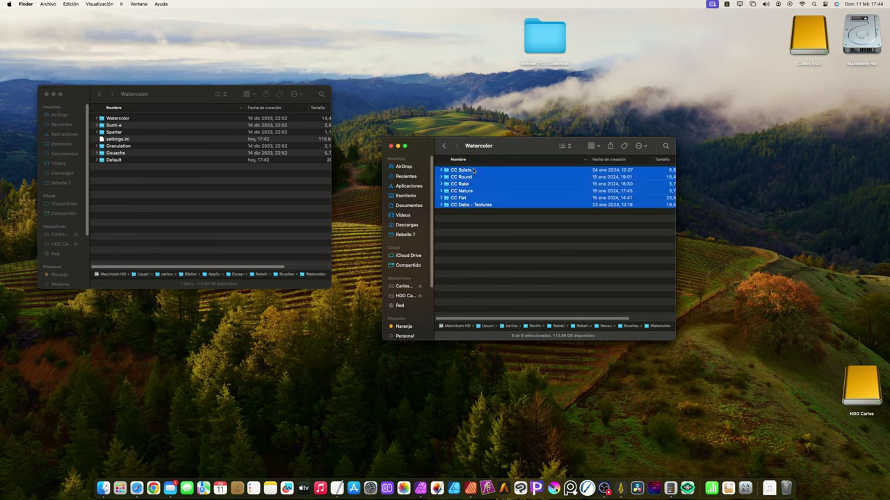
pyautogui.moveTo(469, 172)
pyautogui.mouseDown()
pyautogui.moveTo(292, 205)
pyautogui.moveTo(267, 202)
pyautogui.mouseUp()
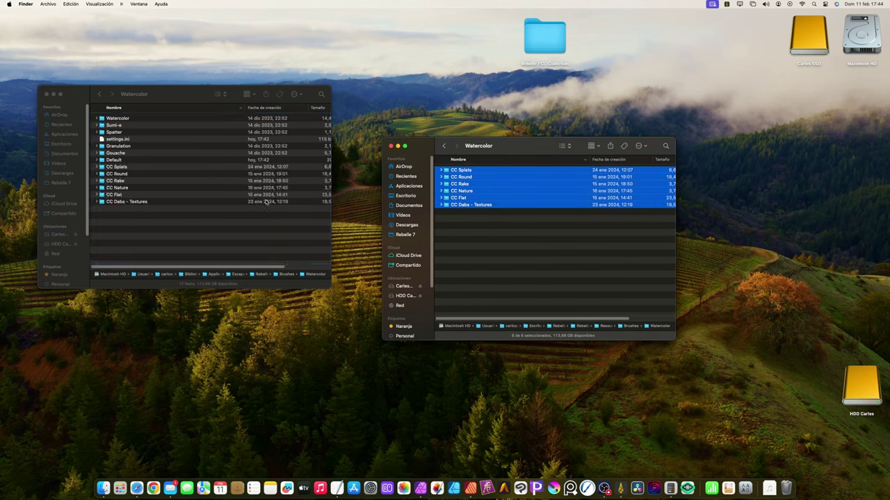
# Relaunch Rebelle 7 and cancel the New Artwork dialog to get a blank canvas.
pyautogui.click(586, 479)
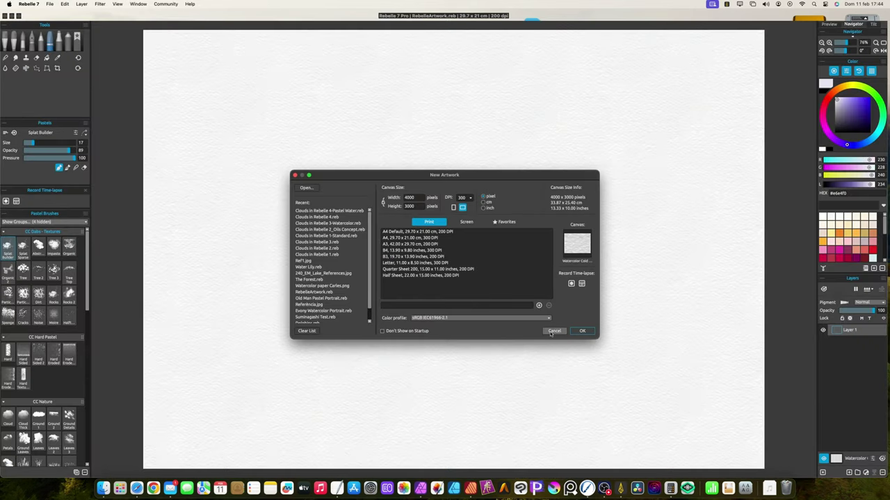
pyautogui.click(553, 331)
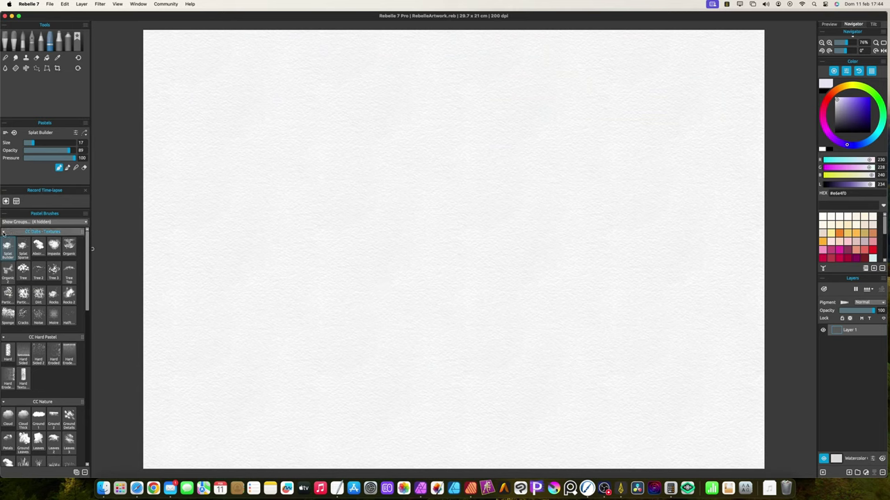
# Collapse all eight CC Pastel brush groups, then expand only CC Dabs - Textures.
pyautogui.click(4, 233)
pyautogui.click(4, 241)
pyautogui.click(3, 250)
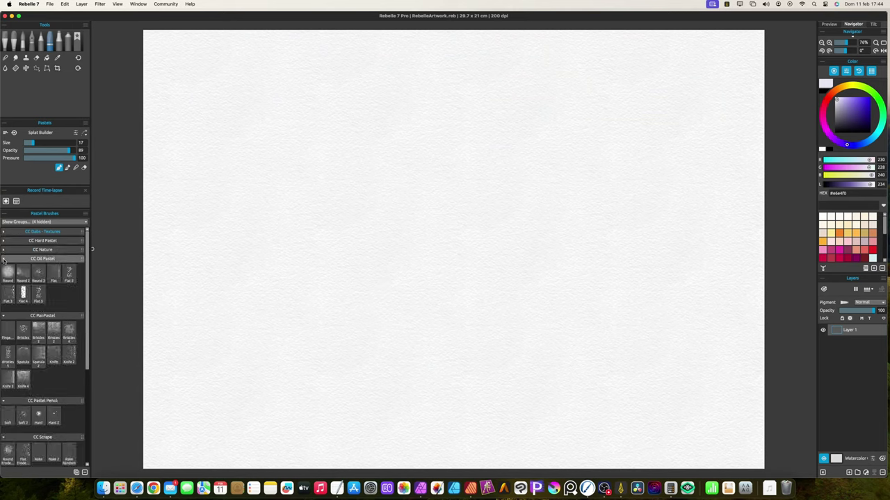
pyautogui.click(3, 259)
pyautogui.click(4, 268)
pyautogui.click(4, 278)
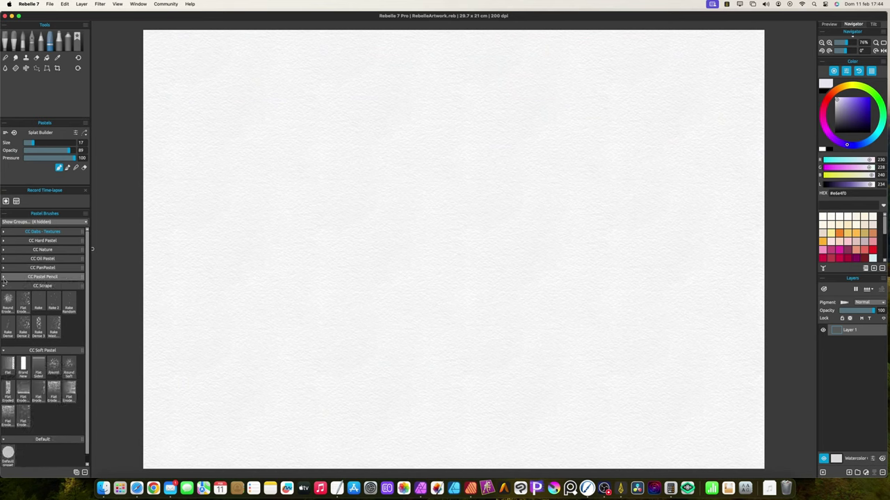
pyautogui.click(3, 286)
pyautogui.click(4, 296)
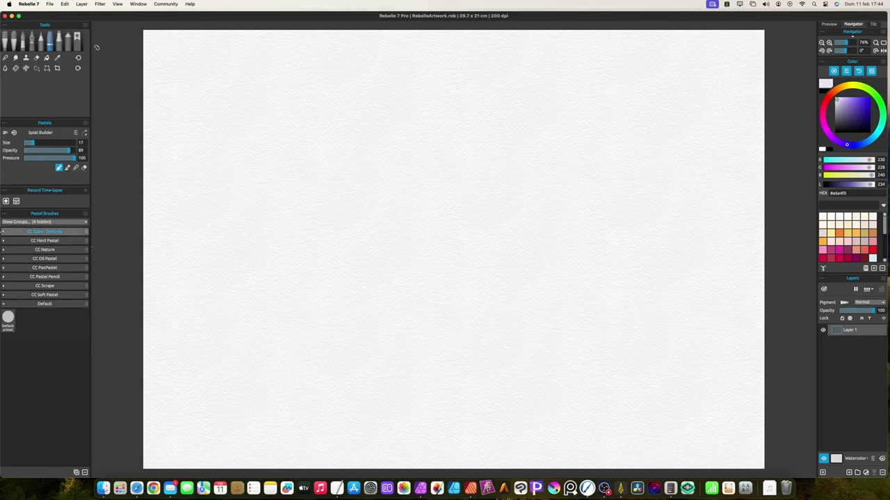
pyautogui.click(4, 232)
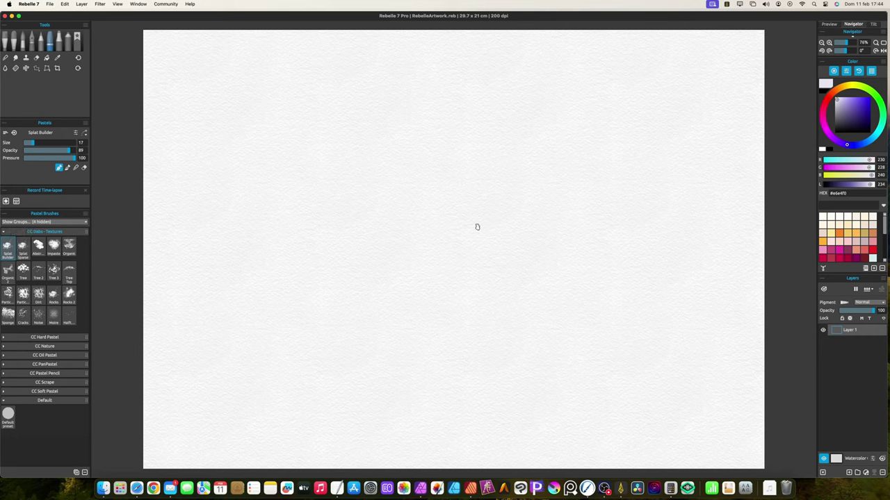
# Paint a lavender pastel splat, then a navy pastel scribble beside it.
pyautogui.moveTo(395, 241); pyautogui.dragTo(412, 248)
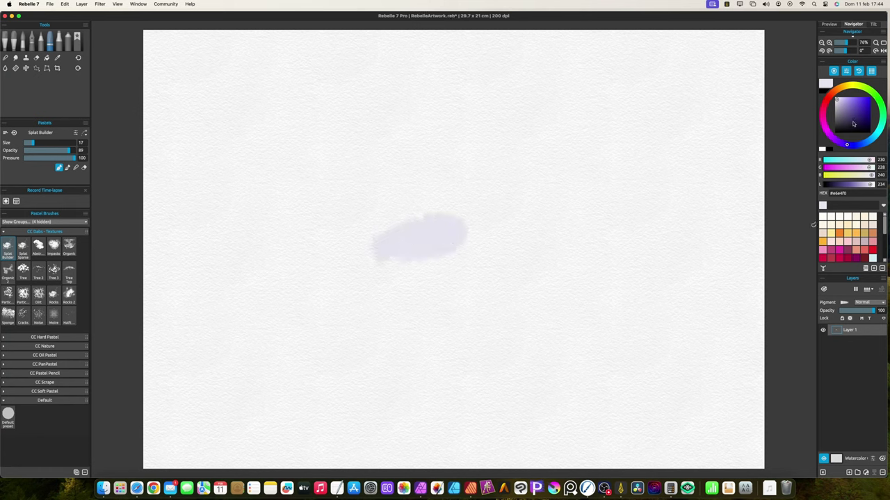
pyautogui.moveTo(853, 124); pyautogui.dragTo(869, 121)
pyautogui.moveTo(495, 220)
pyautogui.mouseDown()
pyautogui.moveTo(486, 231)
pyautogui.moveTo(536, 222)
pyautogui.moveTo(547, 248)
pyautogui.moveTo(587, 250)
pyautogui.moveTo(511, 302)
pyautogui.moveTo(559, 306)
pyautogui.mouseUp()
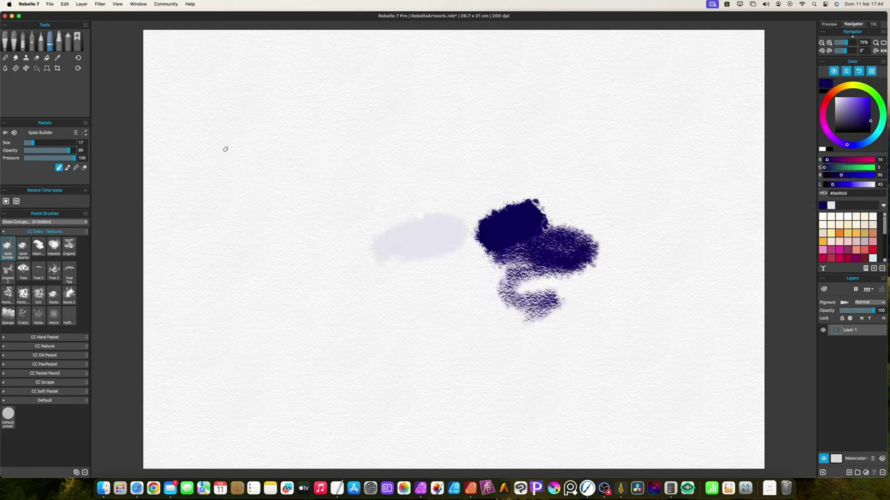
# Paint navy strokes with the Abstract watercolour brush, adding a smaller stroke near the top.
pyautogui.click(25, 45)
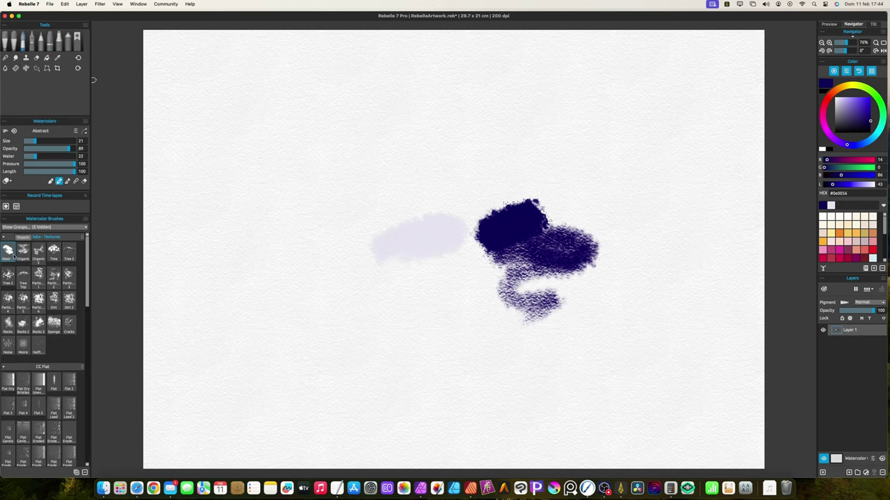
pyautogui.click(13, 257)
pyautogui.moveTo(277, 185)
pyautogui.mouseDown()
pyautogui.moveTo(353, 169)
pyautogui.moveTo(298, 216)
pyautogui.moveTo(326, 209)
pyautogui.mouseUp()
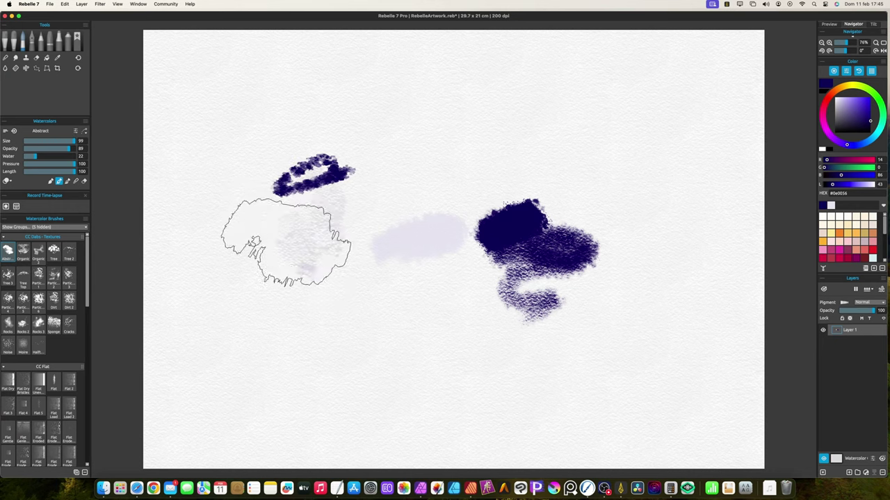
pyautogui.moveTo(286, 242)
pyautogui.mouseDown()
pyautogui.moveTo(367, 298)
pyautogui.moveTo(208, 268)
pyautogui.mouseUp()
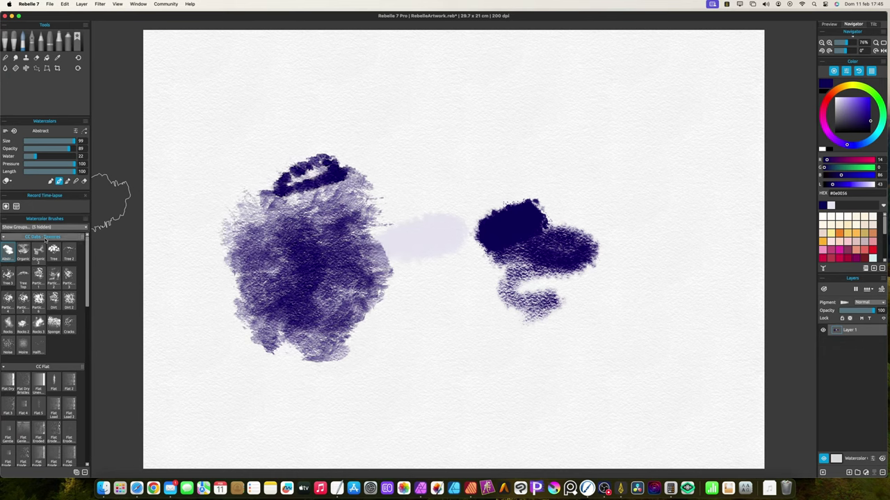
pyautogui.press('[')
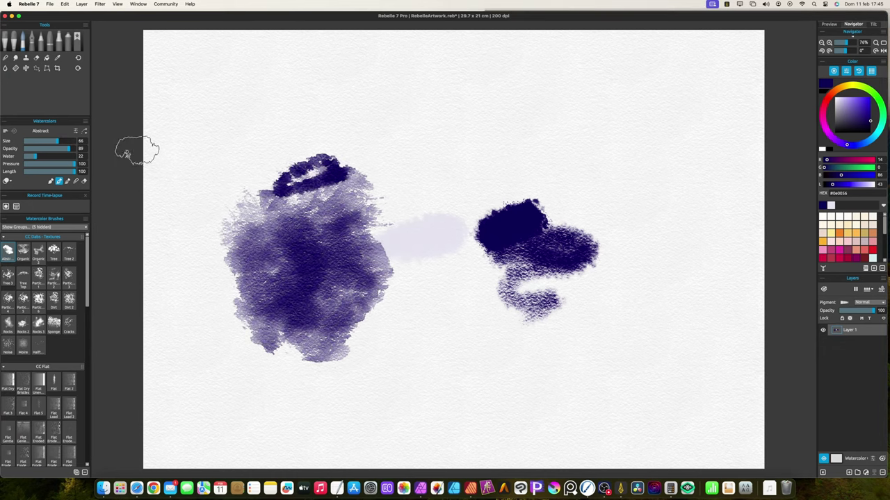
pyautogui.moveTo(477, 136)
pyautogui.mouseDown()
pyautogui.moveTo(555, 142)
pyautogui.moveTo(501, 112)
pyautogui.moveTo(372, 135)
pyautogui.mouseUp()
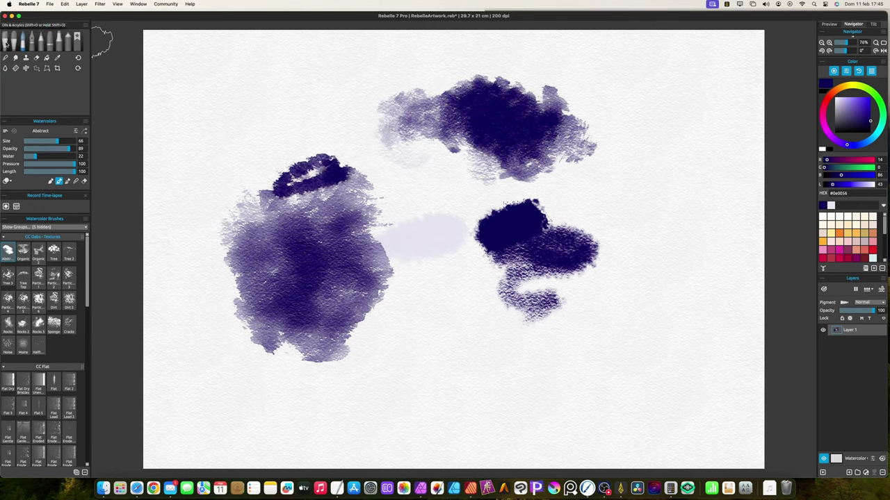
# Paint dark purple rocky strokes with the Oils & Acrylics Rocks brush, drying the layer between strokes.
pyautogui.click(6, 42)
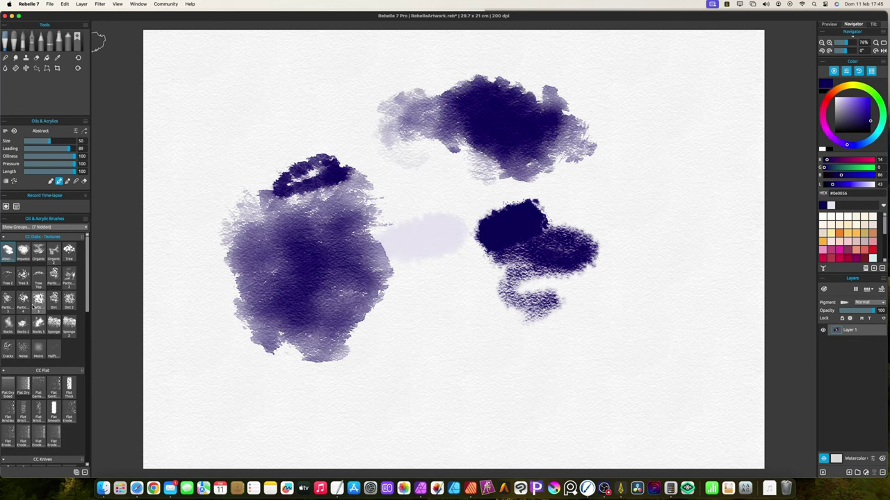
pyautogui.click(8, 323)
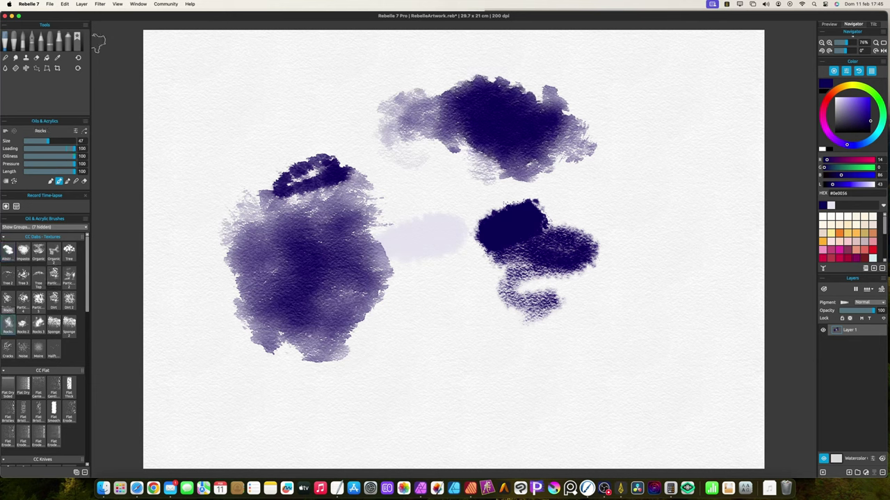
pyautogui.moveTo(443, 312)
pyautogui.mouseDown()
pyautogui.moveTo(460, 339)
pyautogui.moveTo(456, 352)
pyautogui.moveTo(513, 385)
pyautogui.moveTo(508, 338)
pyautogui.moveTo(537, 348)
pyautogui.moveTo(544, 375)
pyautogui.moveTo(598, 386)
pyautogui.mouseUp()
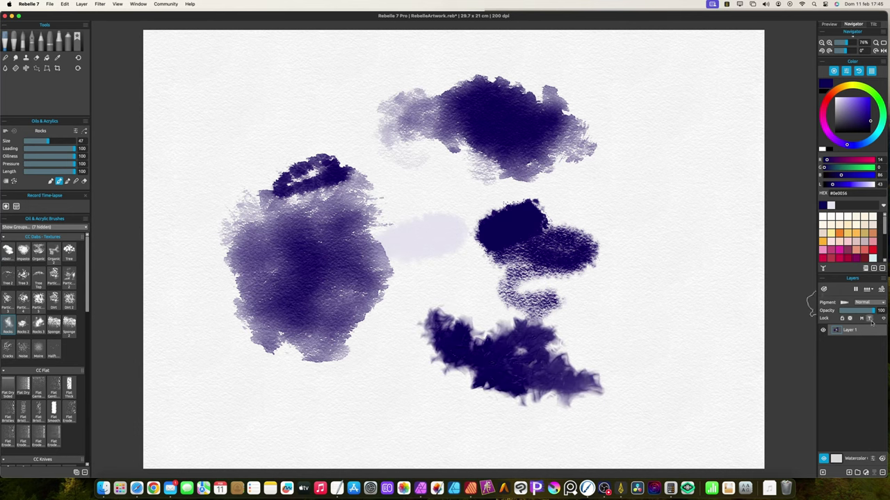
pyautogui.click(883, 318)
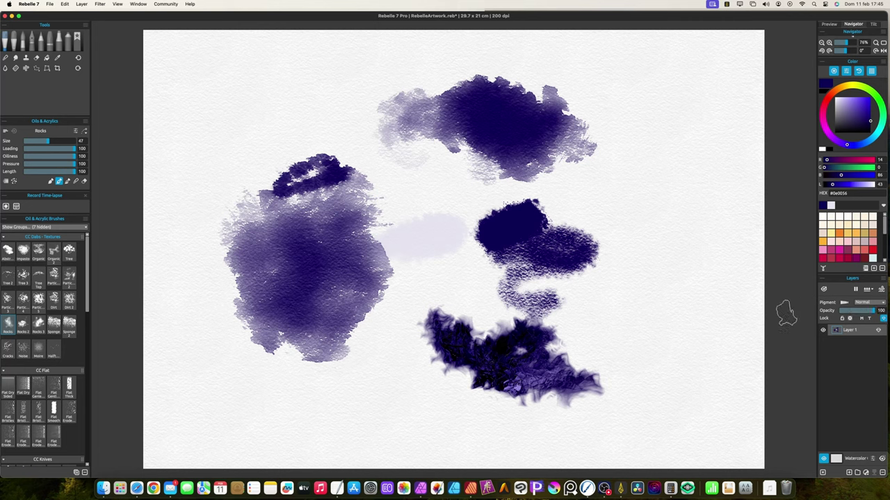
pyautogui.moveTo(683, 301)
pyautogui.mouseDown()
pyautogui.moveTo(660, 285)
pyautogui.moveTo(682, 298)
pyautogui.moveTo(687, 317)
pyautogui.moveTo(715, 327)
pyautogui.mouseUp()
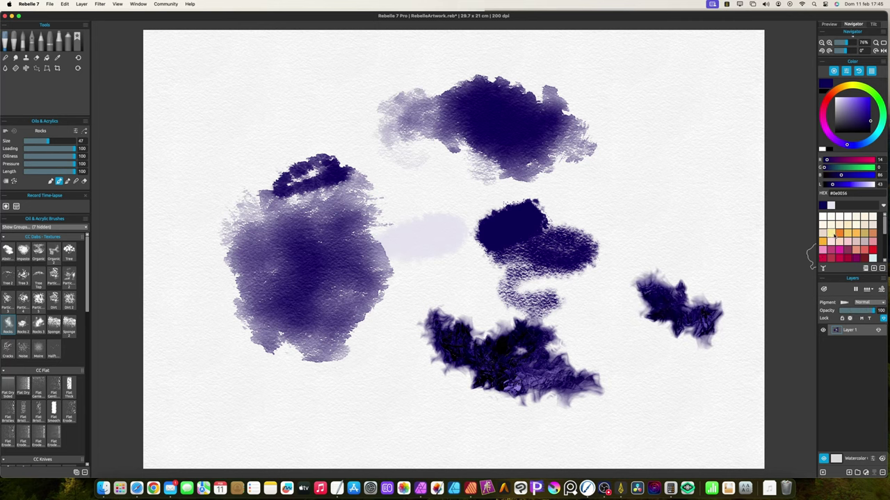
# Switch to orange and add two orange rocky strokes, one over the purple blob.
pyautogui.click(839, 233)
pyautogui.moveTo(677, 240)
pyautogui.mouseDown()
pyautogui.moveTo(626, 202)
pyautogui.moveTo(657, 189)
pyautogui.moveTo(632, 230)
pyautogui.moveTo(653, 269)
pyautogui.moveTo(622, 255)
pyautogui.moveTo(595, 268)
pyautogui.mouseUp()
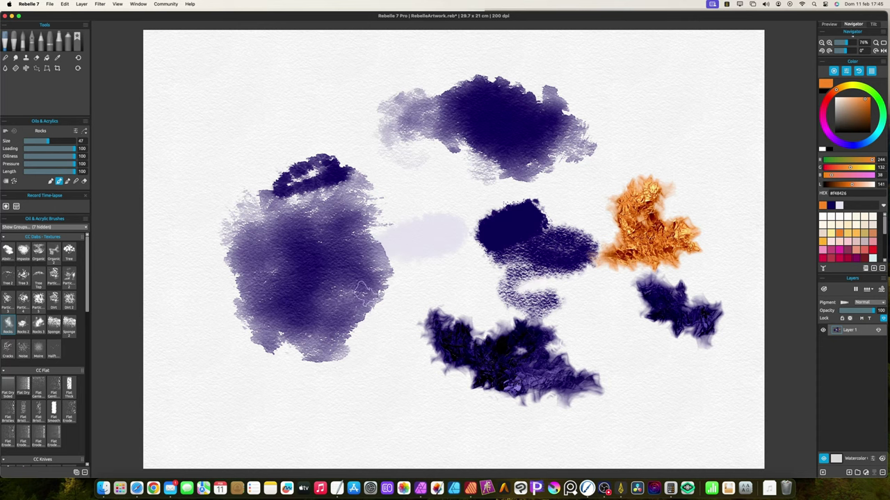
pyautogui.moveTo(363, 296)
pyautogui.mouseDown()
pyautogui.moveTo(329, 277)
pyautogui.moveTo(297, 321)
pyautogui.mouseUp()
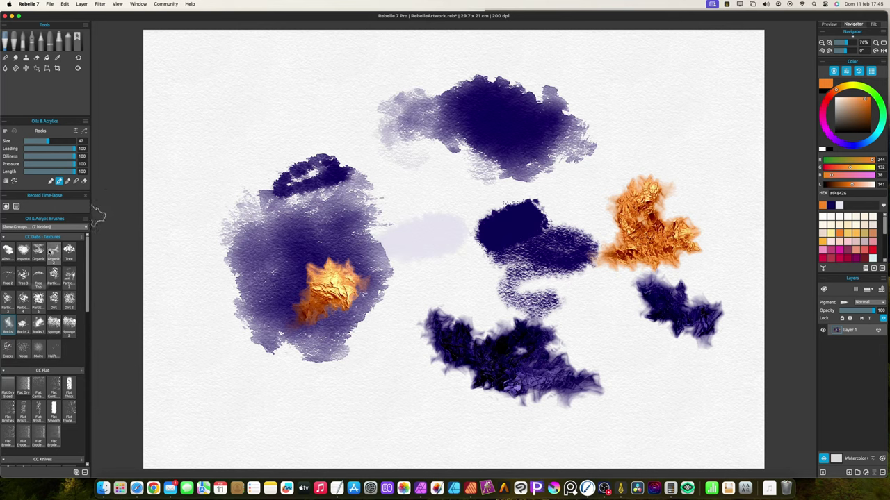
# Open the Rocks brush in Brush Creator and show the Image Library of shape tips.
pyautogui.click(76, 131)
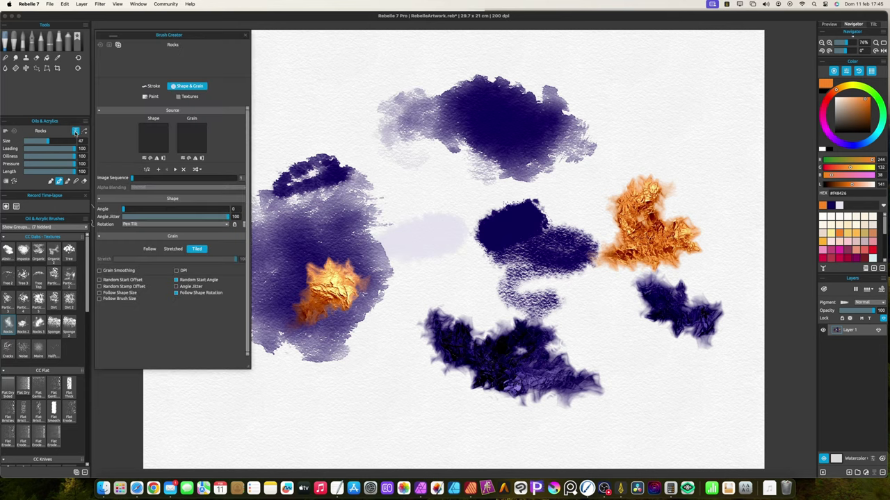
pyautogui.click(158, 137)
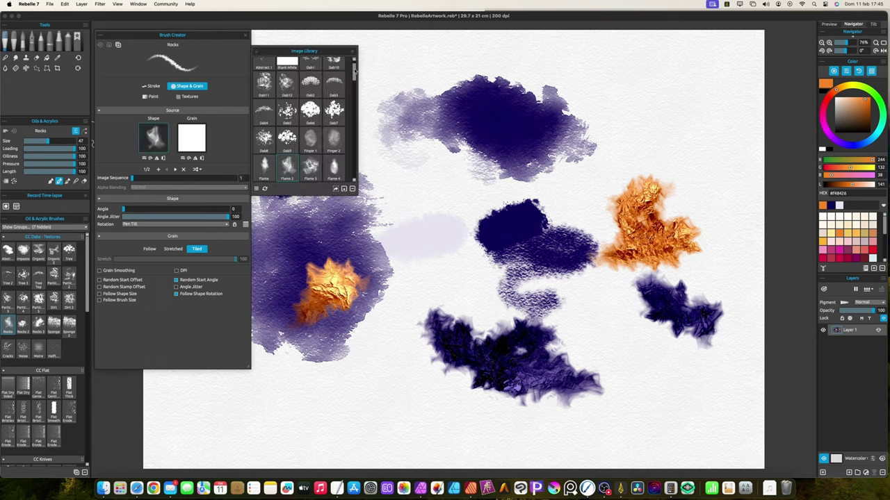
pyautogui.moveTo(355, 70)
pyautogui.mouseDown()
pyautogui.moveTo(346, 138)
pyautogui.moveTo(355, 66)
pyautogui.mouseUp()
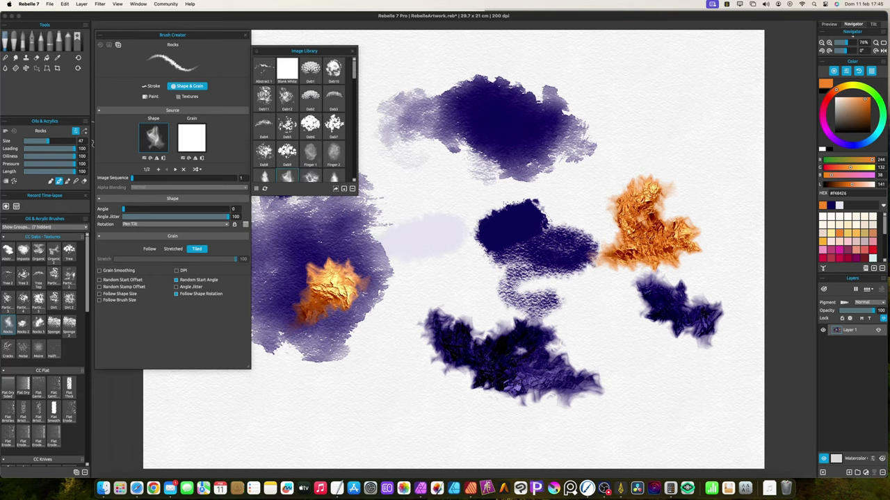